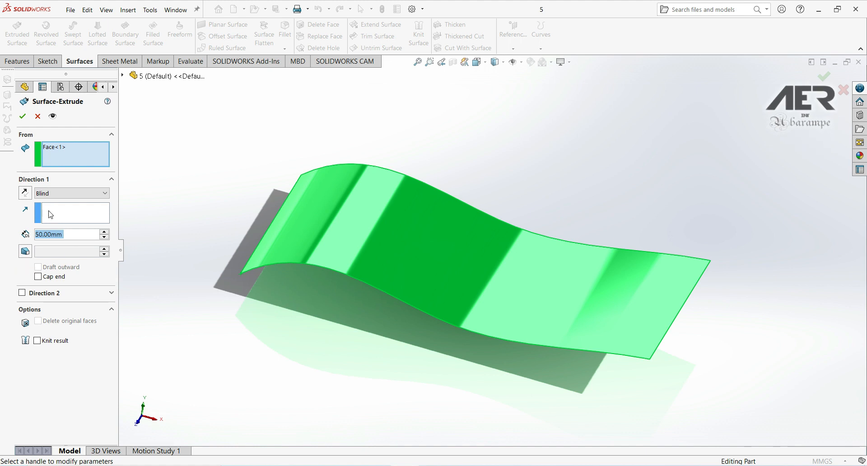
{"action": "left_click", "coordinate": [22, 116]}
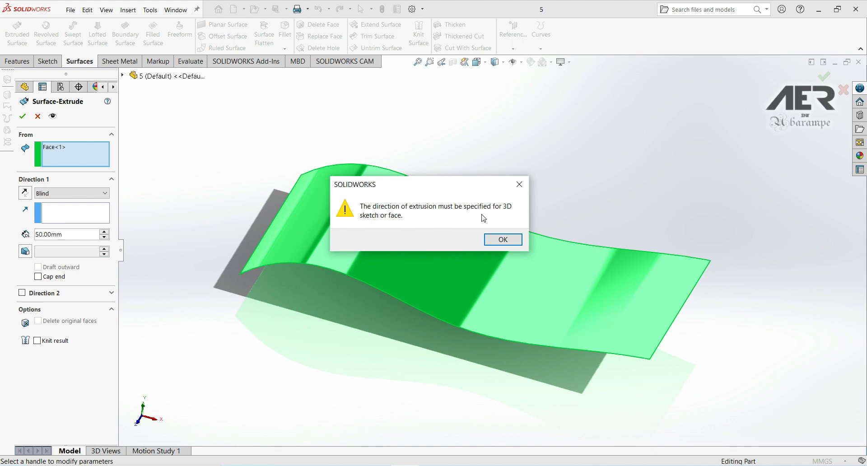
{"action": "left_click", "coordinate": [503, 241]}
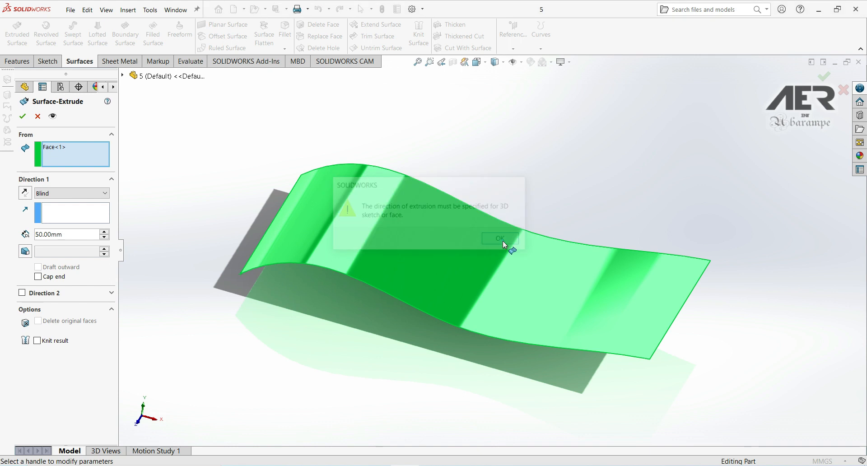
{"action": "left_click", "coordinate": [38, 116]}
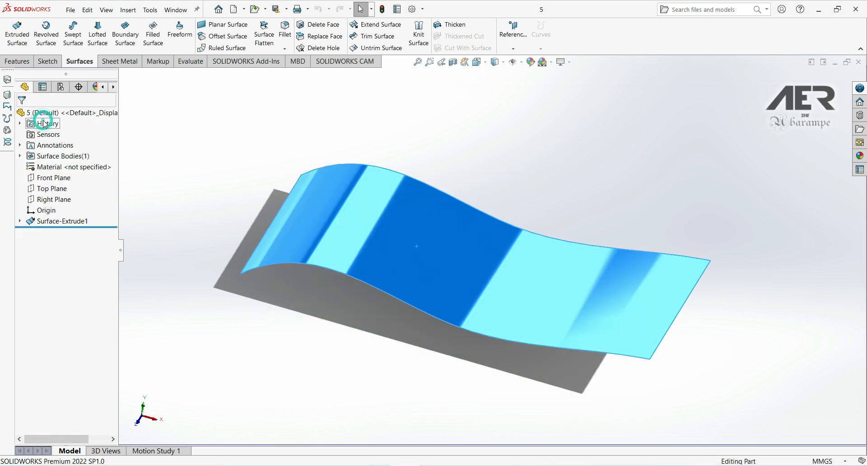
Create a 3D sketch with one upright line starting at the wavy surface's near corner and extending above the surface
{"action": "middle_click_drag", "start_coordinate": [342, 308], "coordinate": [353, 268]}
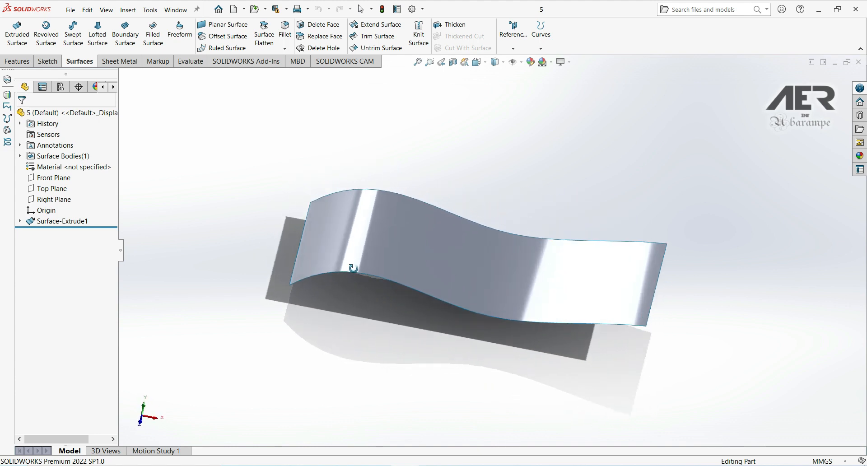
{"action": "left_click", "coordinate": [47, 62]}
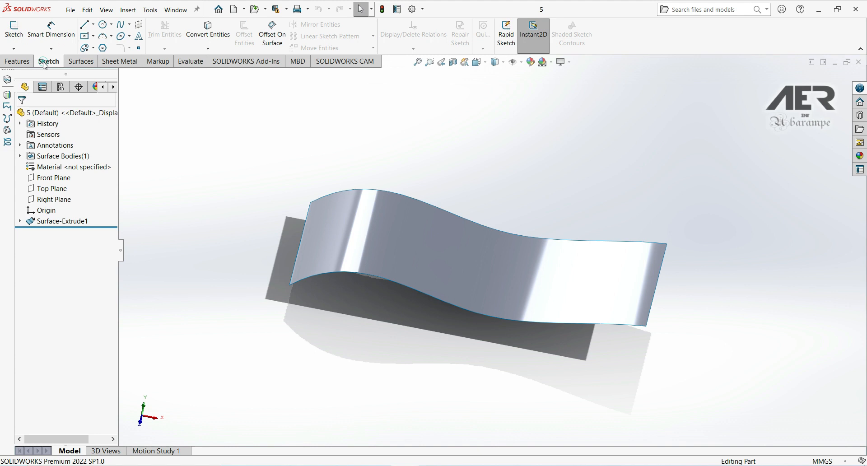
{"action": "left_click", "coordinate": [15, 49]}
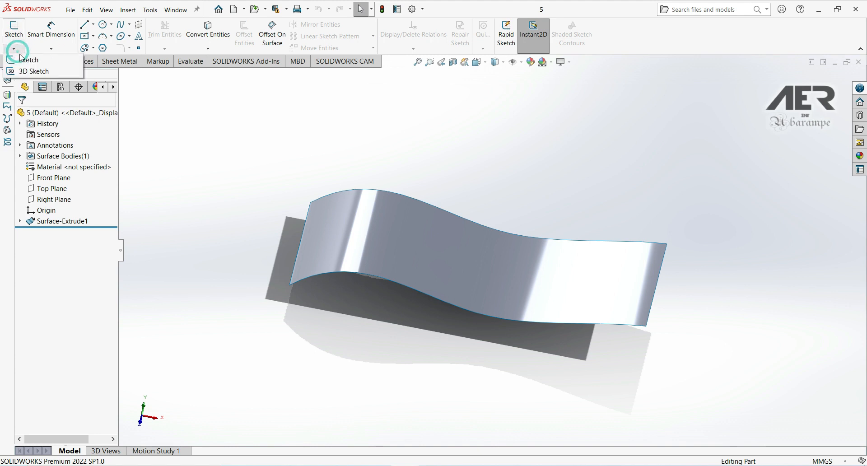
{"action": "left_click", "coordinate": [31, 71]}
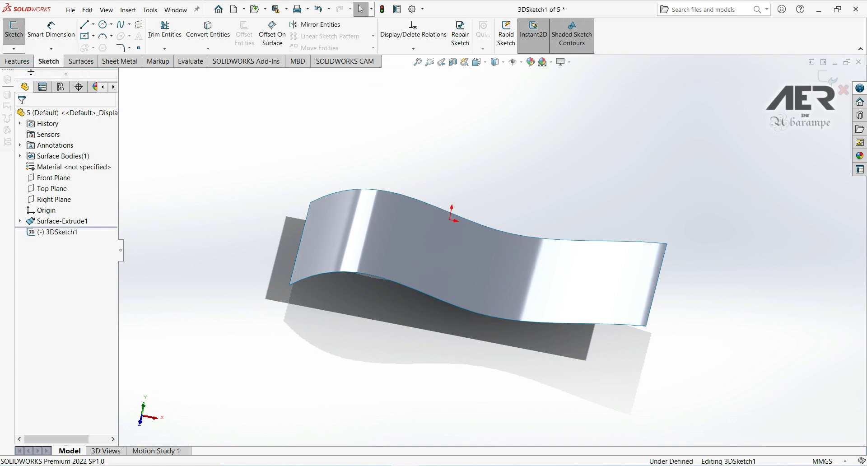
{"action": "left_click", "coordinate": [85, 25]}
{"action": "left_click", "coordinate": [290, 285]}
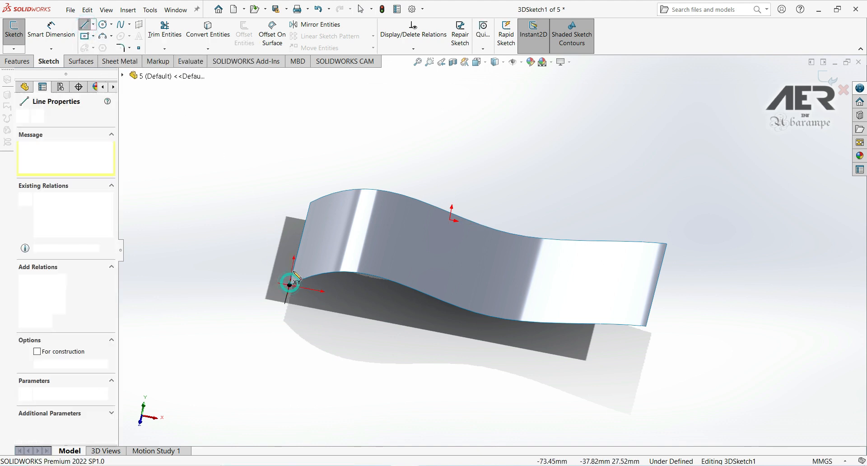
{"action": "left_click", "coordinate": [296, 124]}
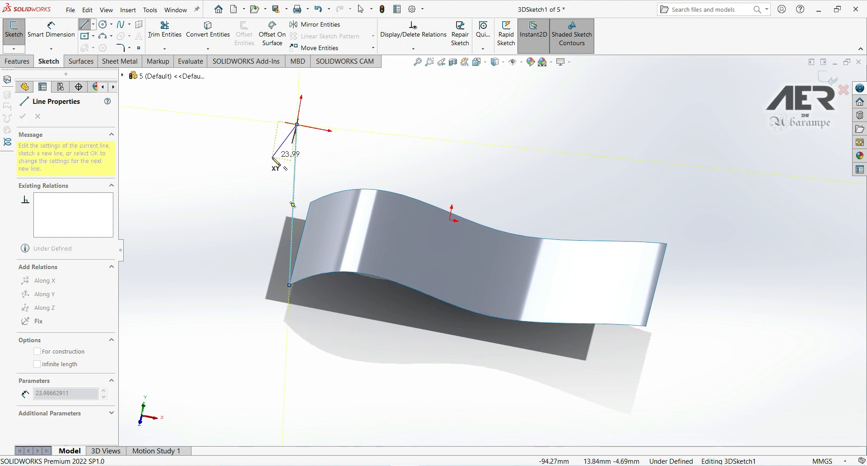
{"action": "key", "text": "Escape"}
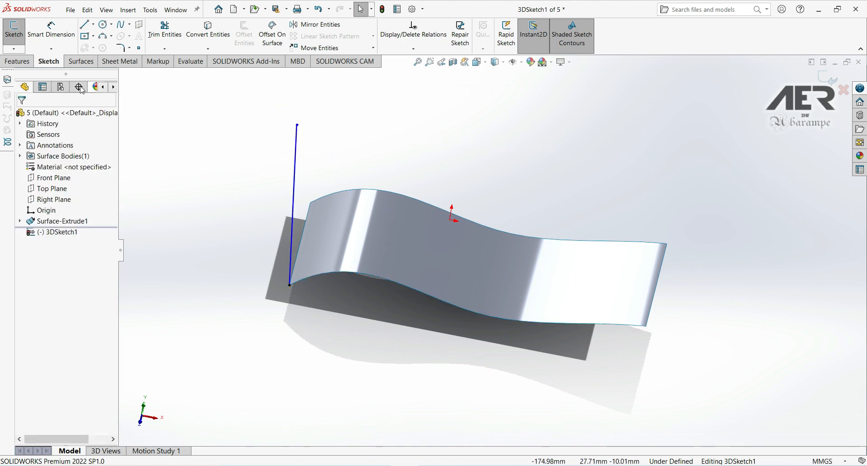
{"action": "left_click", "coordinate": [16, 52]}
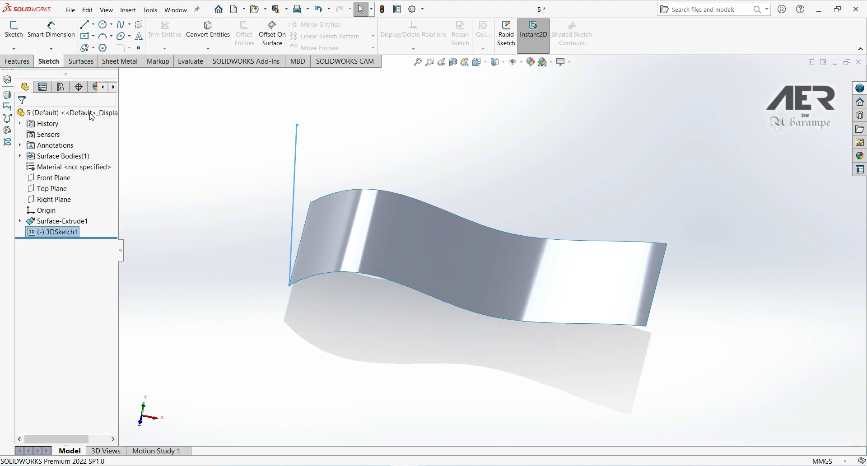
Extrude the wavy surface face as a 50 mm blind surface, using the 3D sketch line as the extrusion direction
{"action": "middle_click_drag", "start_coordinate": [261, 226], "coordinate": [212, 169]}
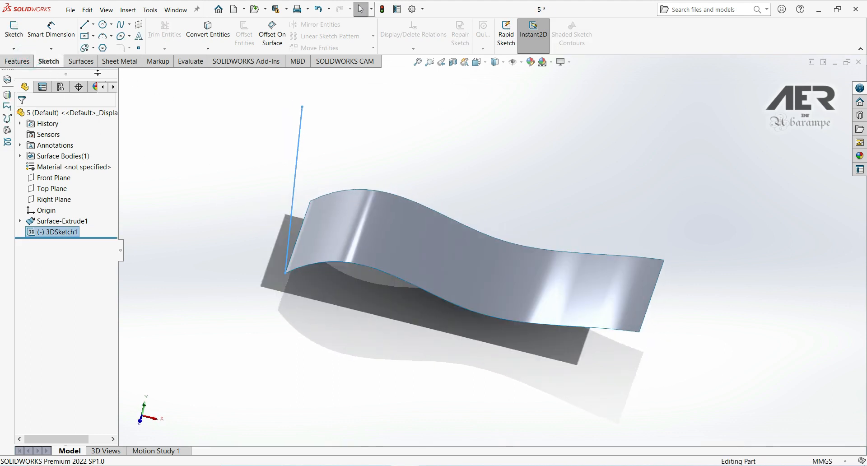
{"action": "left_click", "coordinate": [84, 62]}
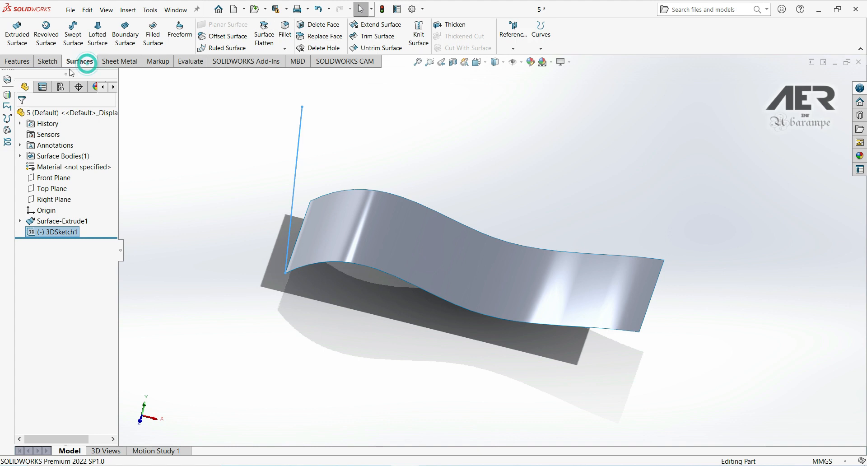
{"action": "left_click", "coordinate": [428, 246]}
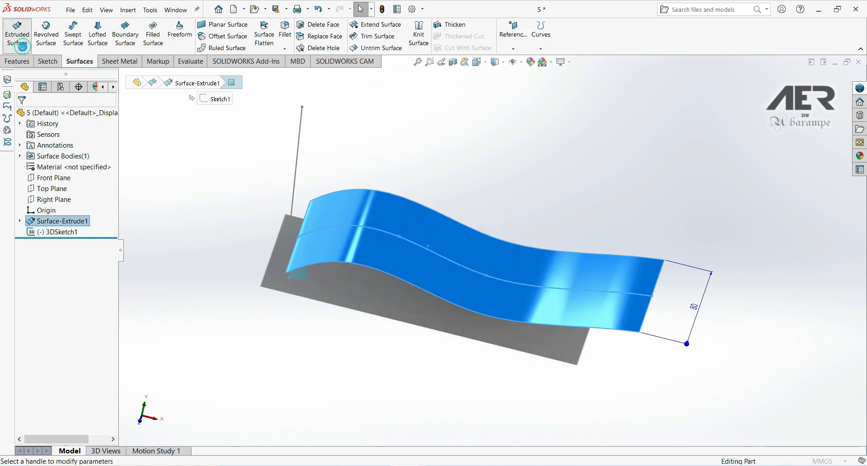
{"action": "left_click", "coordinate": [22, 45]}
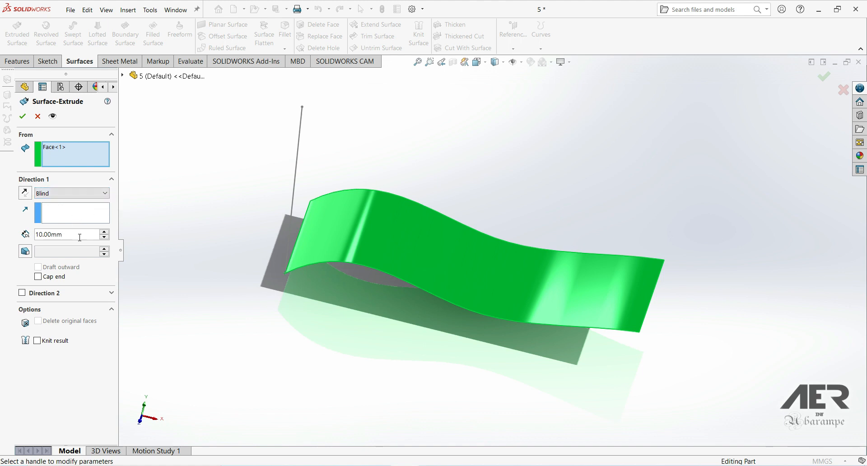
{"action": "type", "text": "50"}
{"action": "key", "text": "Return"}
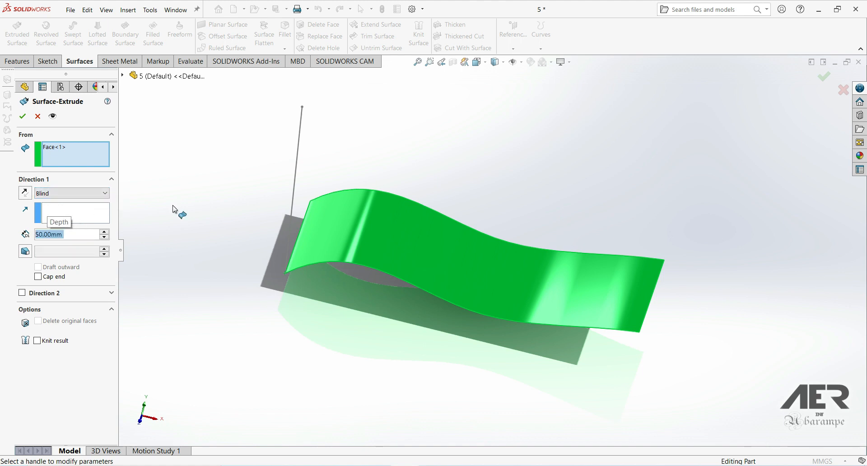
{"action": "left_click", "coordinate": [83, 217]}
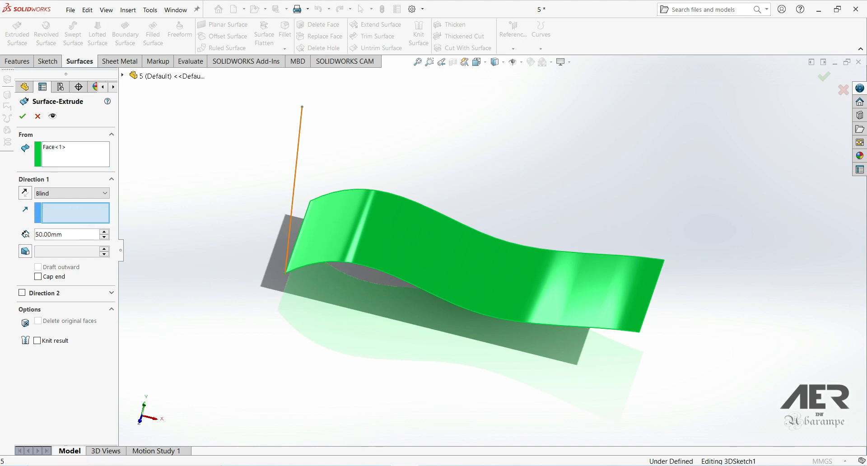
{"action": "left_click", "coordinate": [294, 178]}
{"action": "mouse_move", "coordinate": [311, 177]}
{"action": "middle_mouse_down"}
{"action": "mouse_move", "coordinate": [227, 306]}
{"action": "mouse_move", "coordinate": [316, 190]}
{"action": "mouse_move", "coordinate": [321, 248]}
{"action": "mouse_move", "coordinate": [539, 81]}
{"action": "mouse_move", "coordinate": [424, 240]}
{"action": "mouse_move", "coordinate": [264, 332]}
{"action": "middle_mouse_up"}
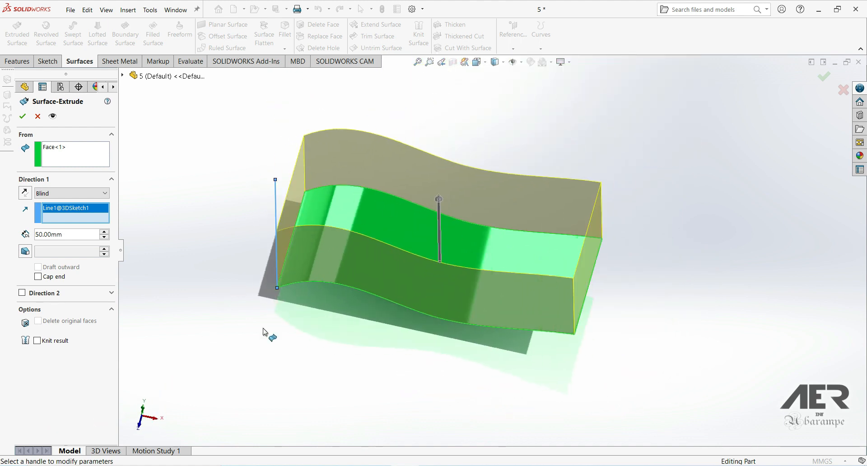
{"action": "left_click", "coordinate": [22, 116]}
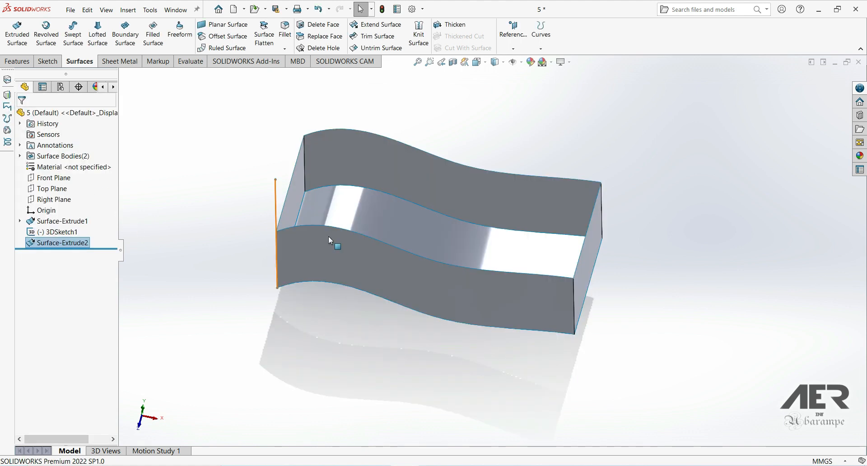
Edit the second surface extrude to cap its end
{"action": "middle_click_drag", "start_coordinate": [411, 216], "coordinate": [337, 242]}
{"action": "middle_click_drag", "start_coordinate": [375, 279], "coordinate": [305, 286]}
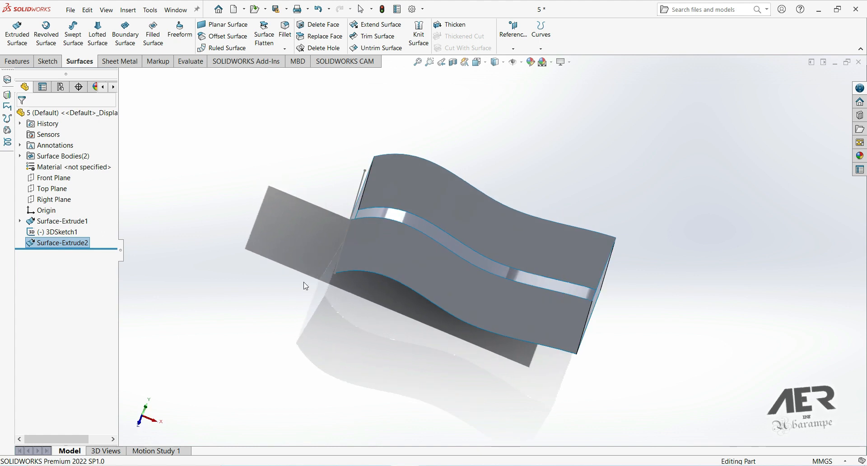
{"action": "right_click", "coordinate": [58, 248]}
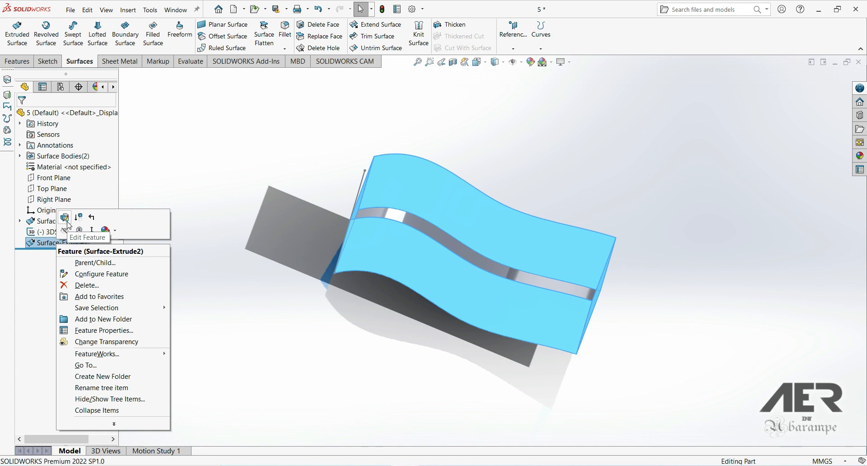
{"action": "left_click", "coordinate": [66, 219]}
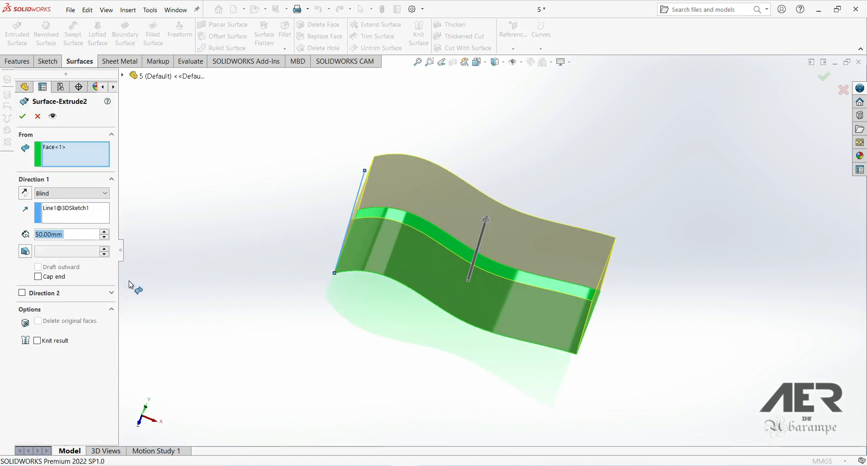
{"action": "left_click", "coordinate": [38, 277]}
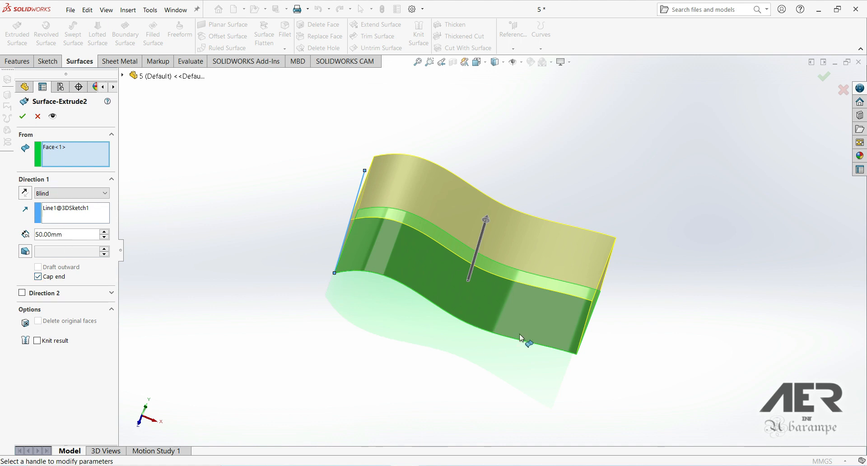
{"action": "left_click", "coordinate": [22, 116]}
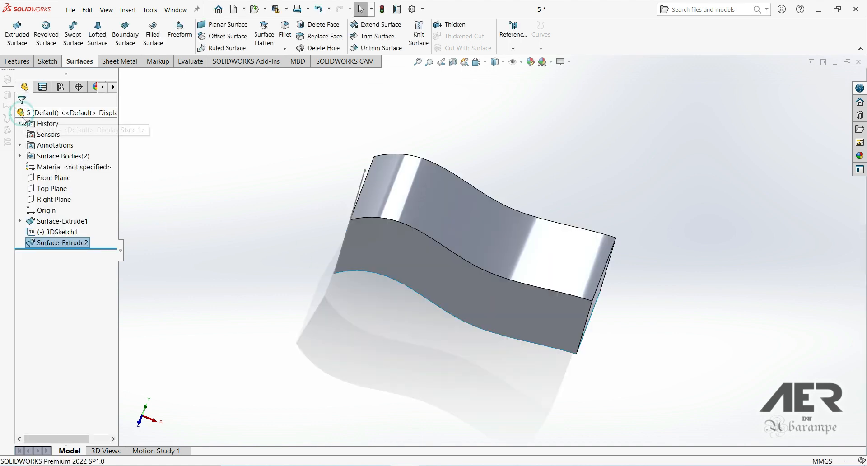
Inspect the capped body's interior with a planar section at the Front Plane offset 6 mm, and turn the section view off
{"action": "middle_click_drag", "start_coordinate": [355, 270], "coordinate": [1, 383]}
{"action": "mouse_move", "coordinate": [355, 274]}
{"action": "middle_mouse_down"}
{"action": "mouse_move", "coordinate": [340, 255]}
{"action": "mouse_move", "coordinate": [341, 348]}
{"action": "middle_mouse_up"}
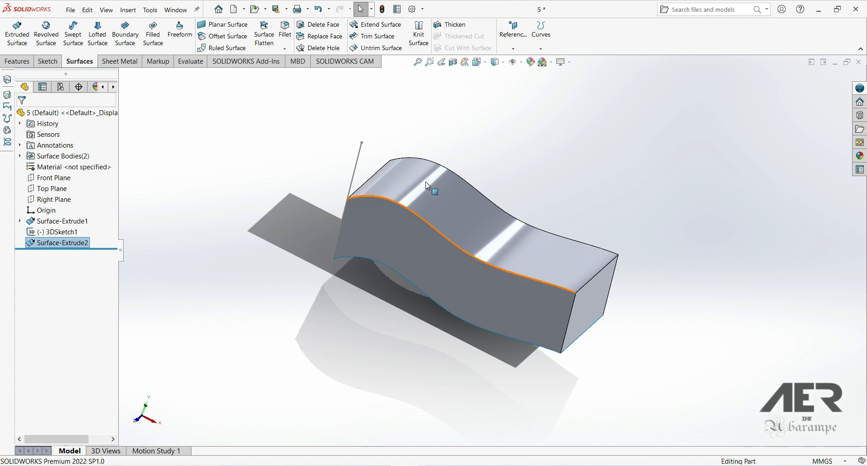
{"action": "left_click", "coordinate": [453, 63]}
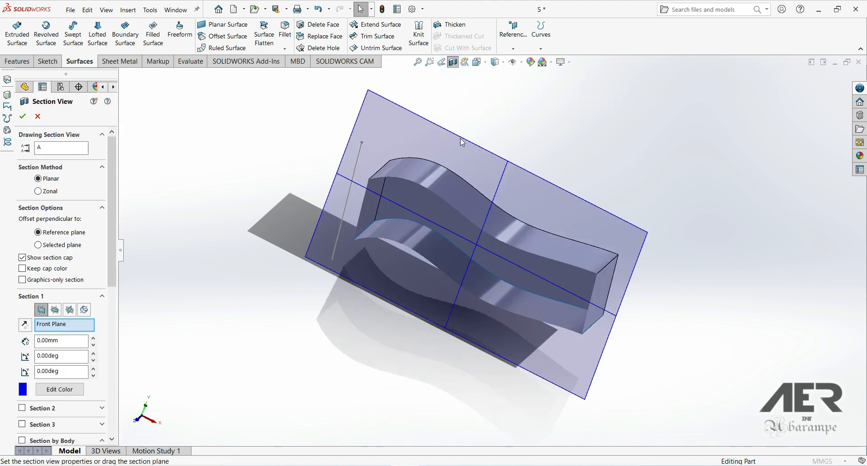
{"action": "left_click_drag", "start_coordinate": [463, 282], "coordinate": [476, 229]}
{"action": "middle_click_drag", "start_coordinate": [477, 228], "coordinate": [457, 234]}
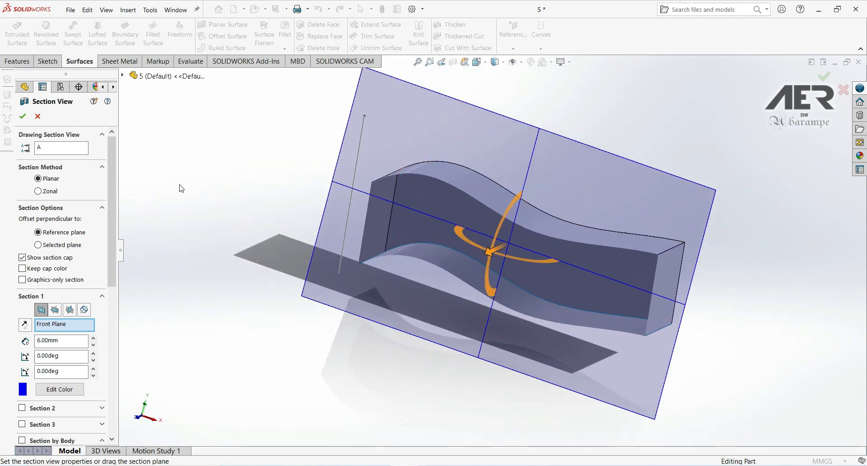
{"action": "left_click", "coordinate": [26, 119]}
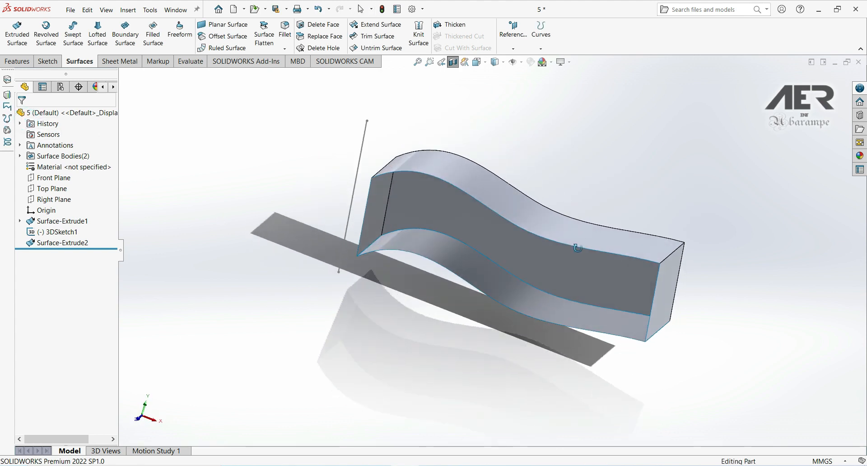
{"action": "left_click", "coordinate": [452, 62]}
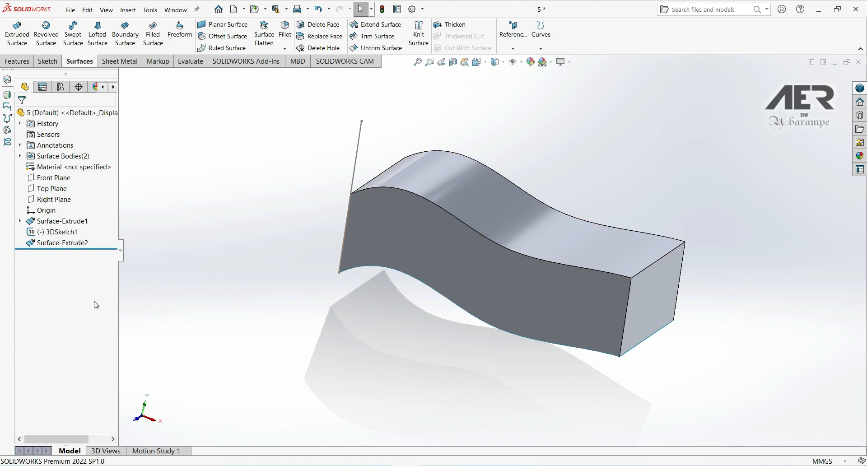
Edit the capped surface extrude to enable the Knit result option
{"action": "right_click", "coordinate": [68, 243]}
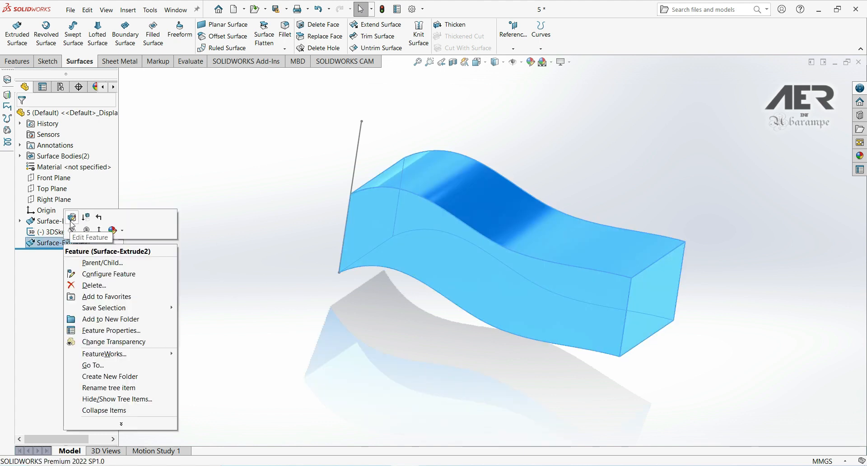
{"action": "left_click", "coordinate": [70, 221]}
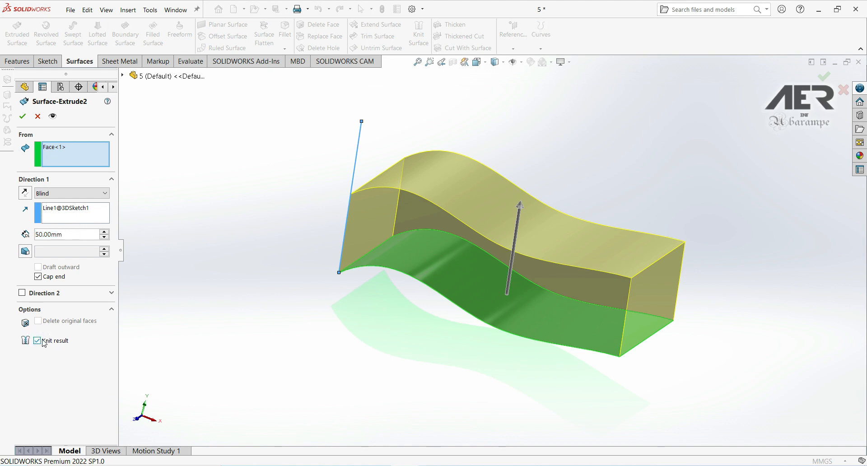
{"action": "left_click", "coordinate": [21, 120]}
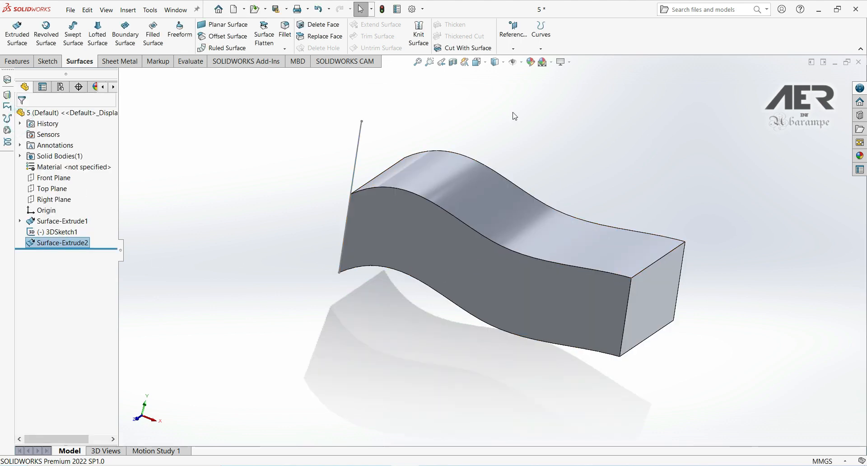
Inspect the knitted body's interior with a slightly tilted Front Plane section offset about 7.8 mm, and turn the section view off
{"action": "left_click", "coordinate": [453, 62]}
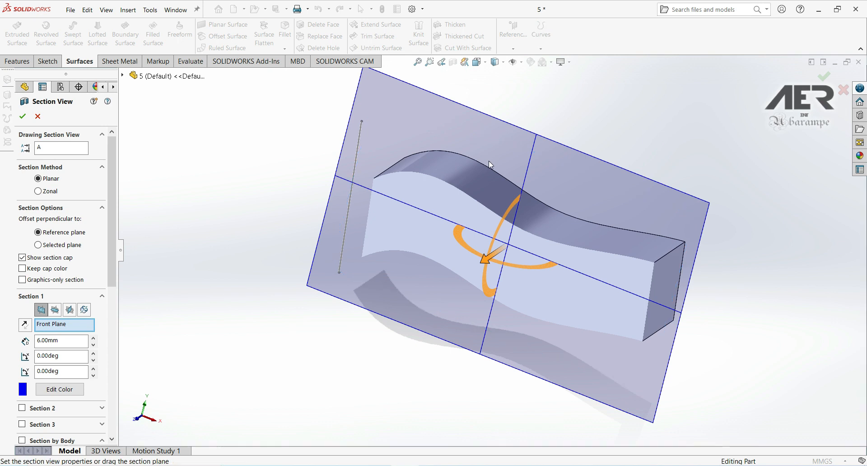
{"action": "scroll", "coordinate": [519, 261], "scroll_direction": "down", "scroll_amount": 1}
{"action": "left_click_drag", "start_coordinate": [491, 254], "coordinate": [453, 254]}
{"action": "middle_click_drag", "start_coordinate": [454, 254], "coordinate": [358, 210]}
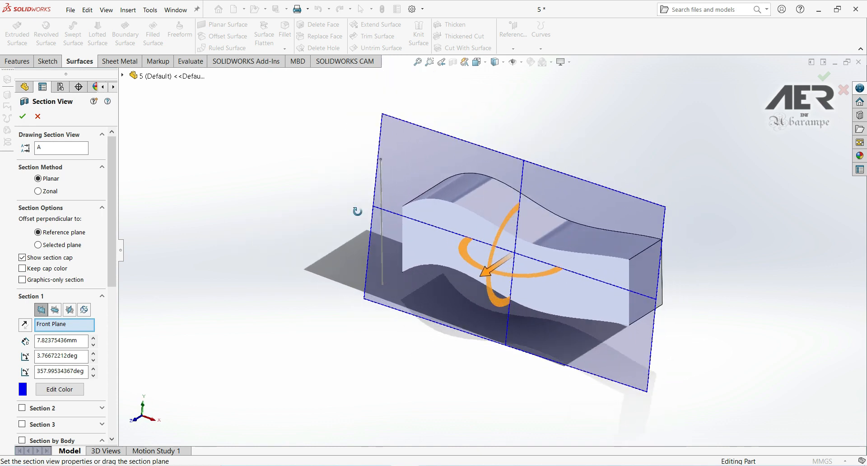
{"action": "left_click", "coordinate": [23, 117]}
{"action": "middle_click_drag", "start_coordinate": [497, 203], "coordinate": [527, 183]}
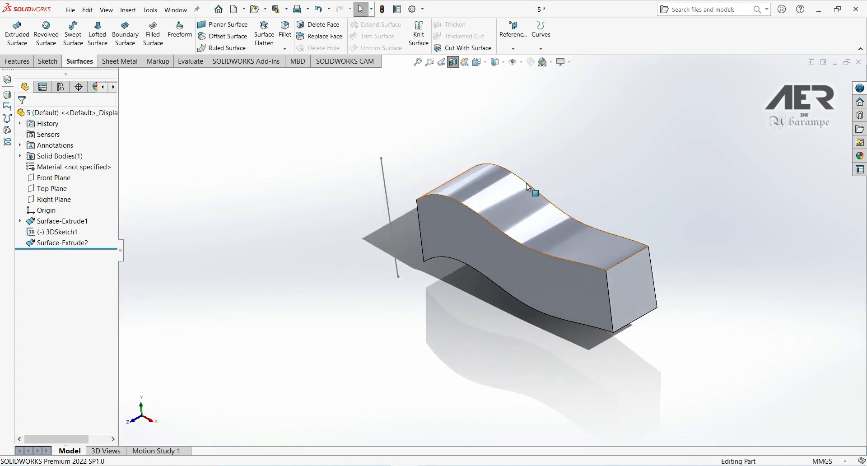
{"action": "left_click", "coordinate": [454, 62]}
{"action": "middle_click_drag", "start_coordinate": [517, 269], "coordinate": [530, 258]}
{"action": "scroll", "coordinate": [644, 213], "scroll_direction": "down", "scroll_amount": 1}
{"action": "middle_click_drag", "start_coordinate": [645, 213], "coordinate": [652, 235]}
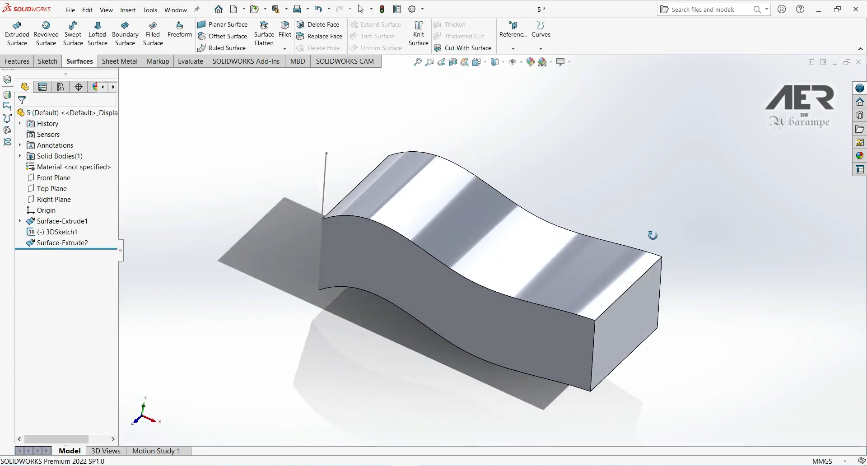